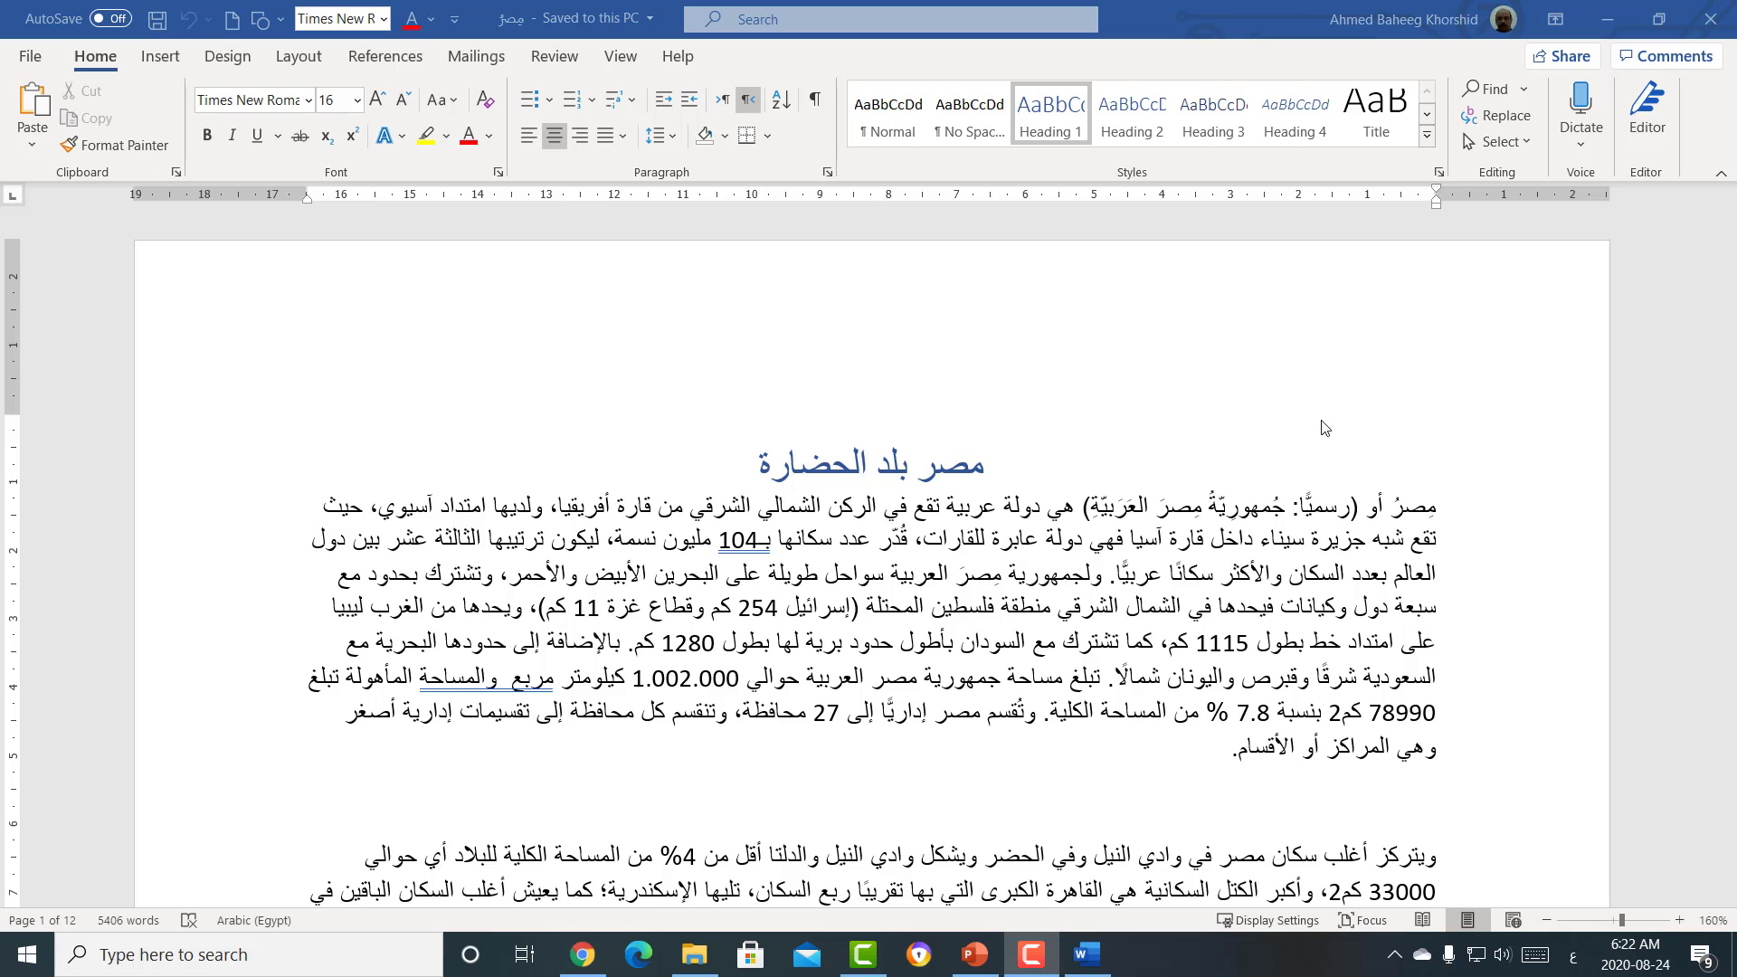
Step: Replace all 'وكيبيديا' with 'ويكيبيديا' using Find and Replace, then close the window
scroll(1324, 427, down, 2)
scroll(1324, 427, down, 3)
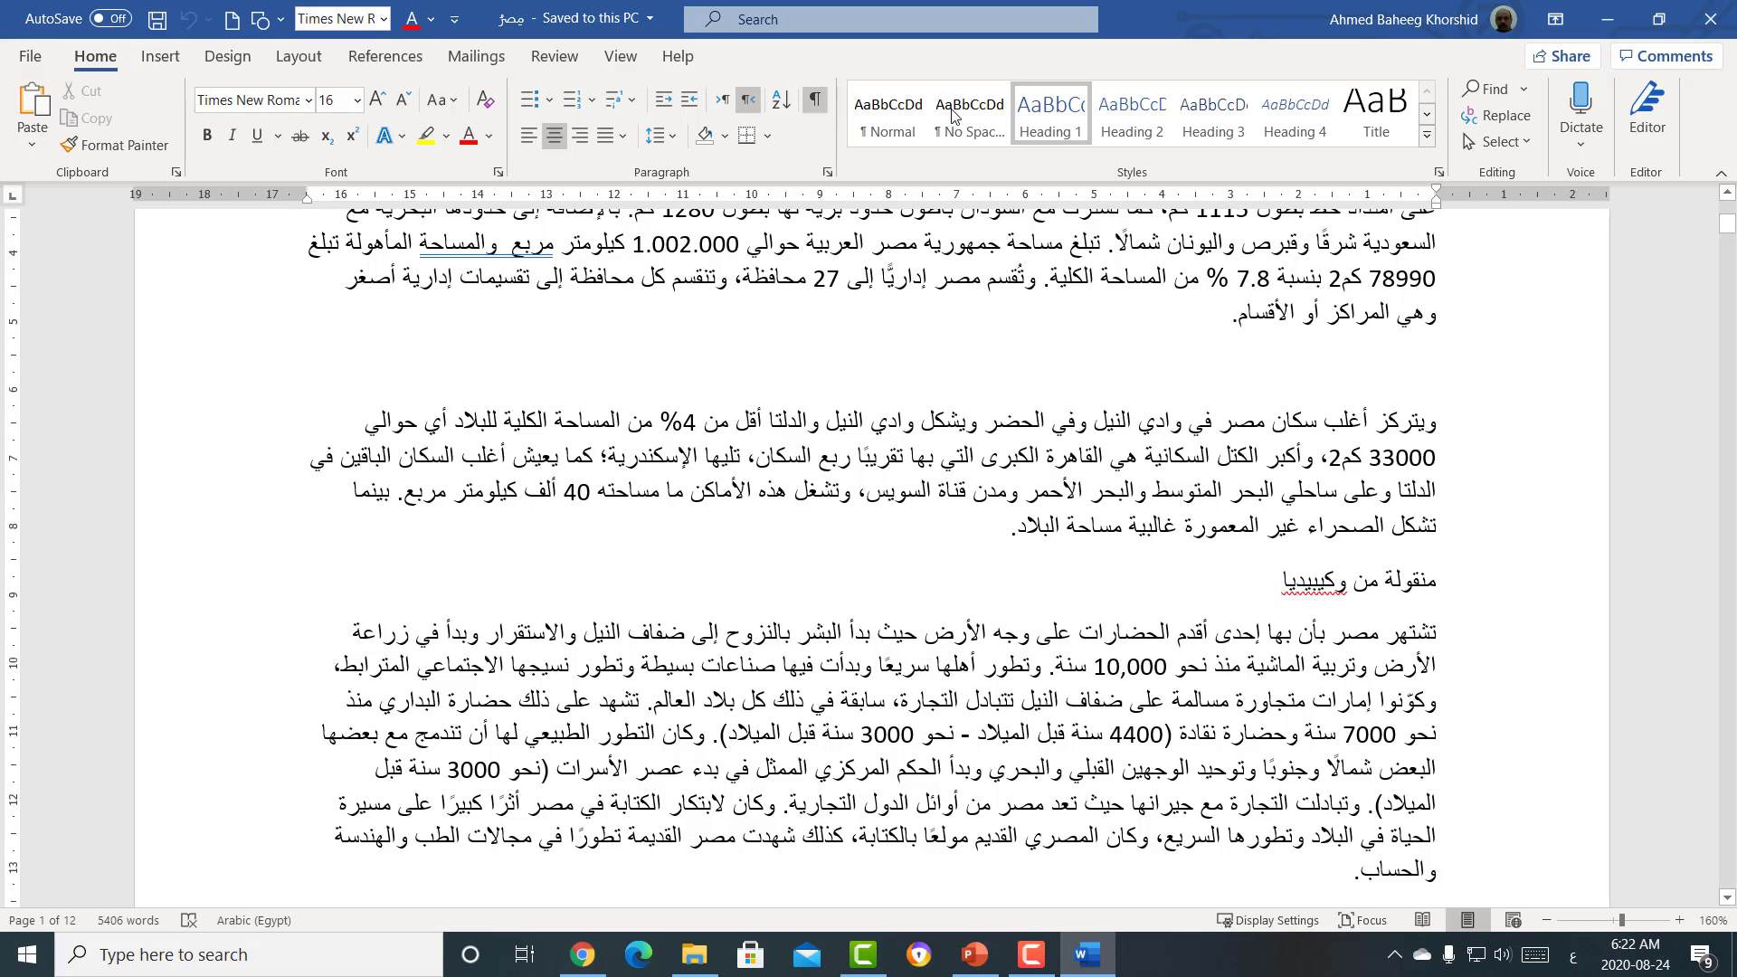
click(1521, 123)
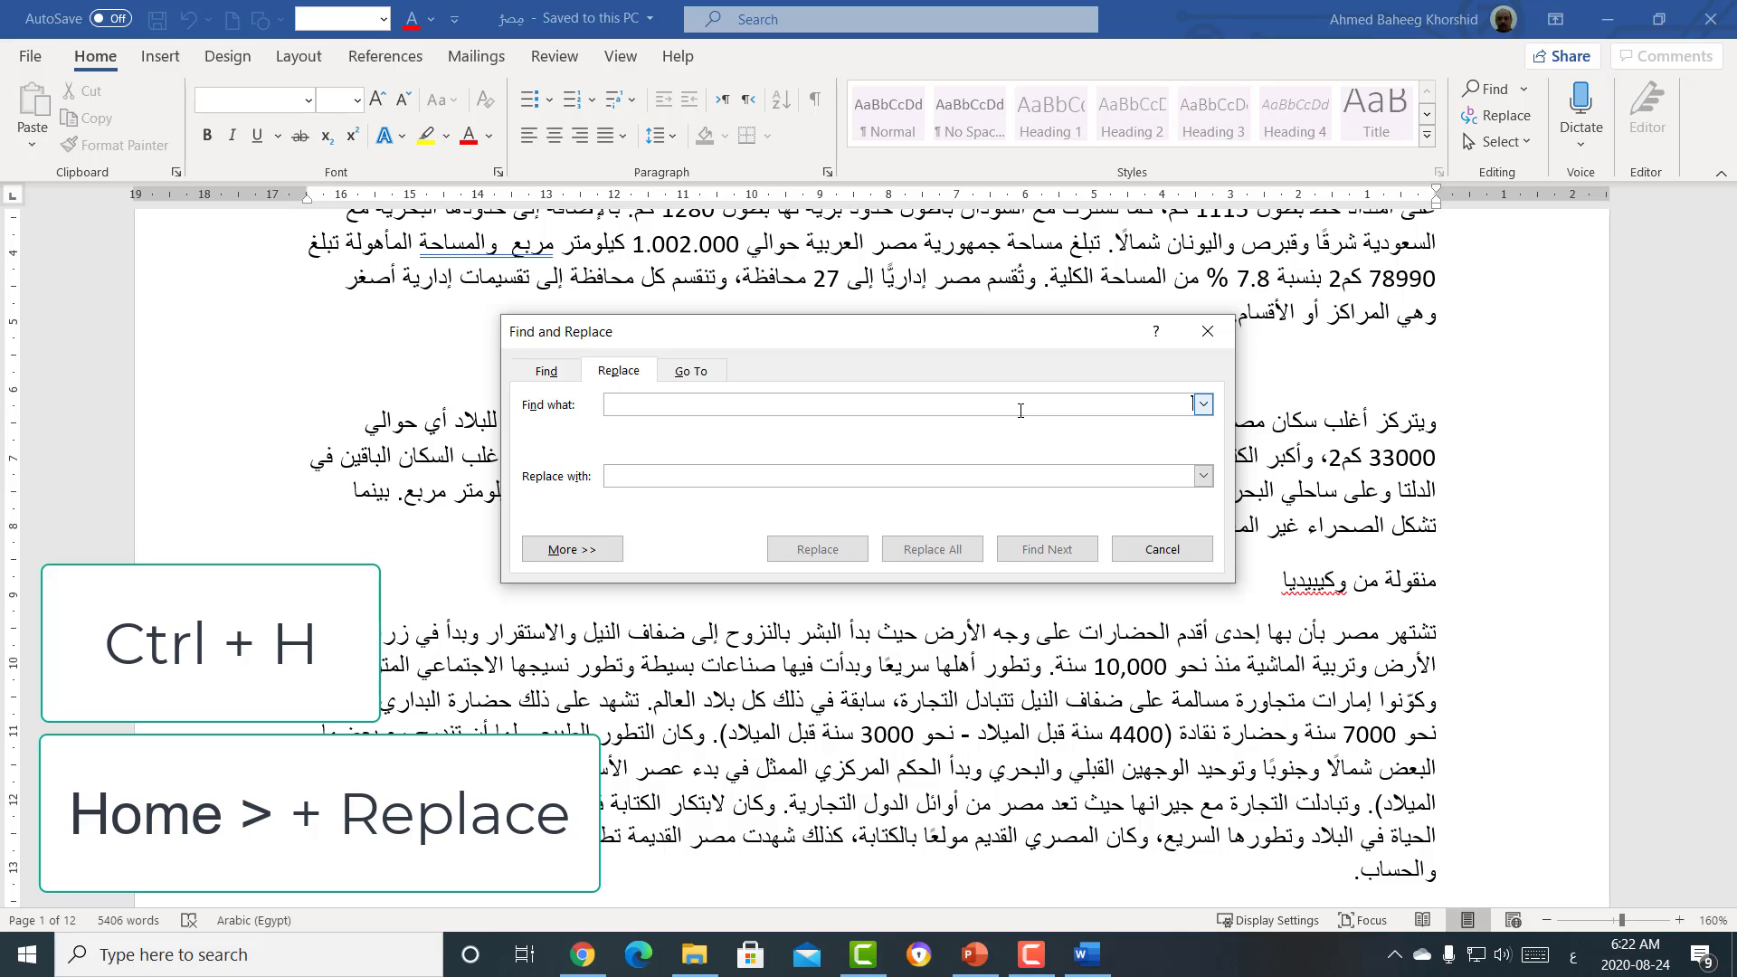
text(وك)
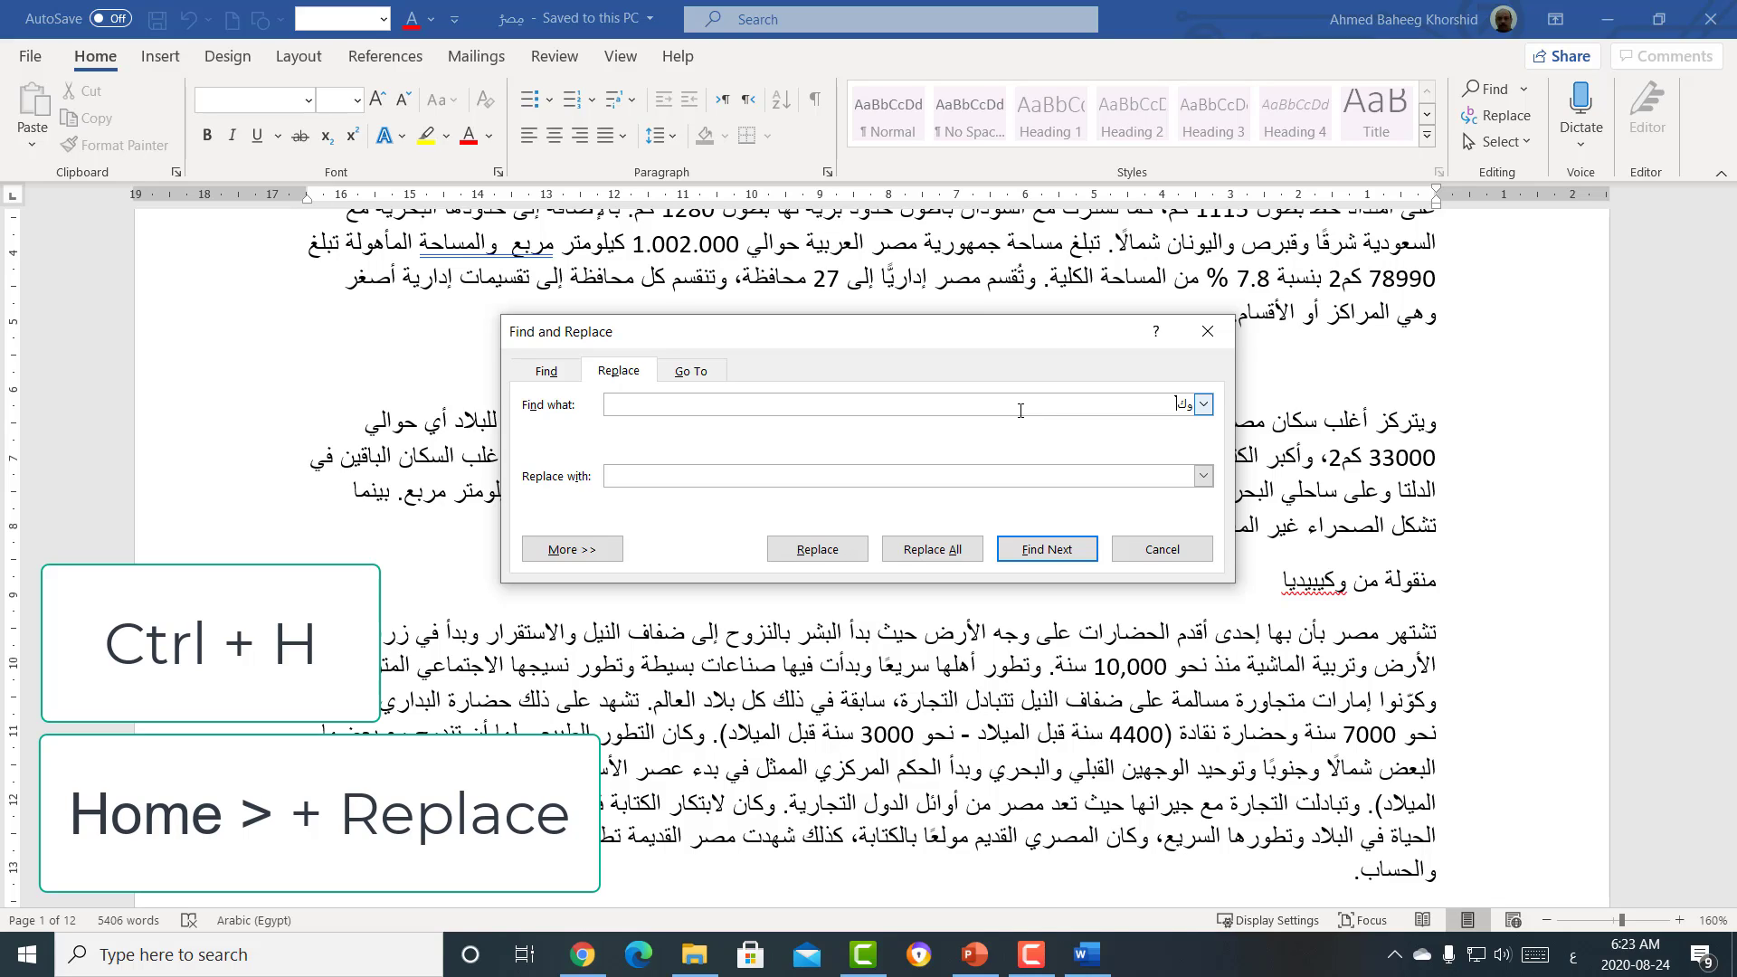
text(يبيديا)
key(Tab)
text(وي)
text(كيب)
text(يديا)
click(932, 549)
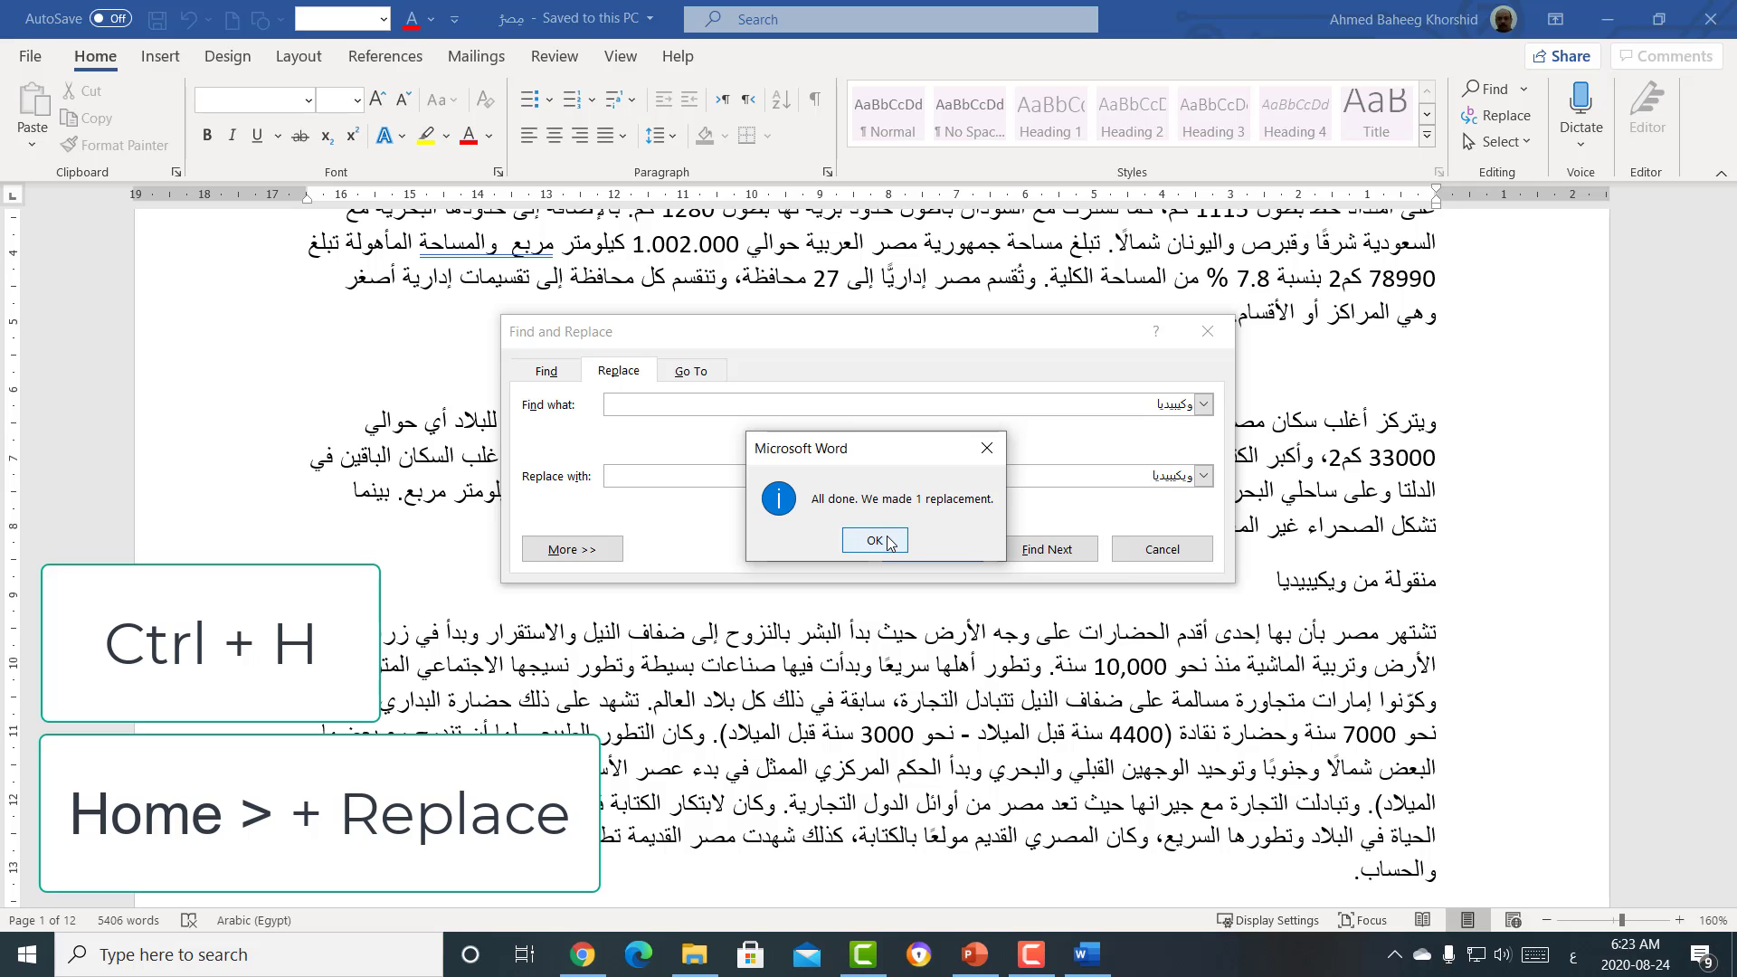
click(887, 543)
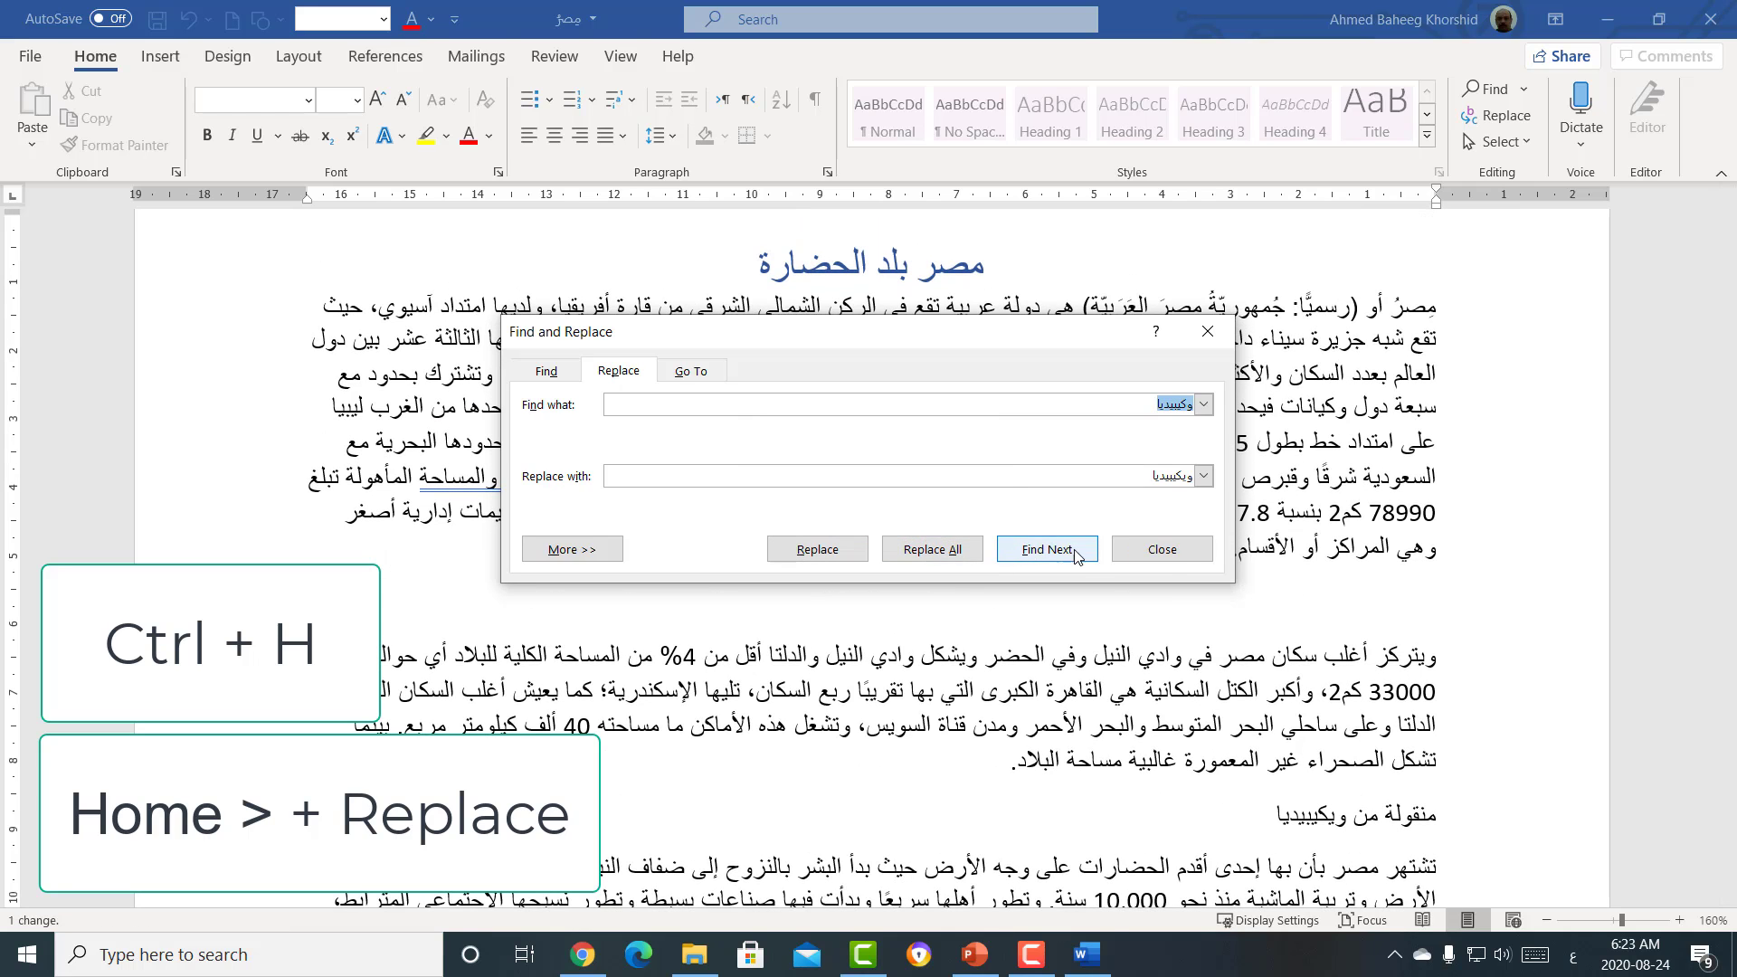
click(1162, 550)
scroll(1377, 841, down, 1)
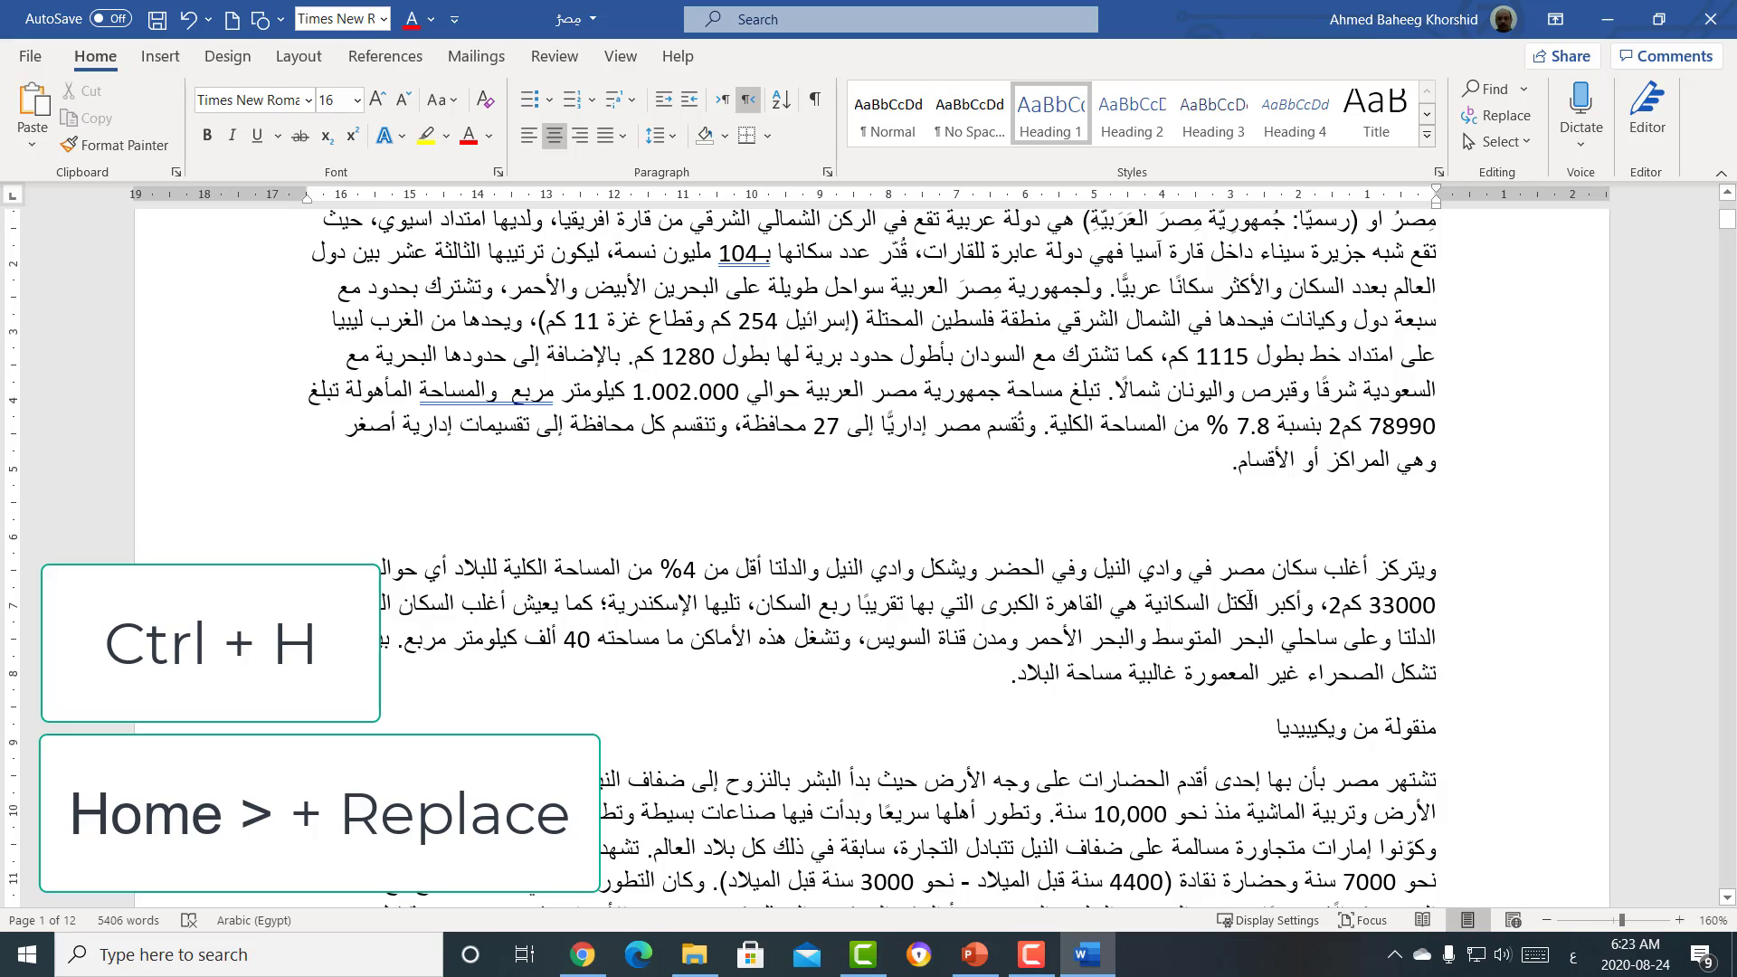
Step: Replace all six 'البحر الأحمر' occurrences with 'البحــر الأحمر', then close the replace window
click(1484, 133)
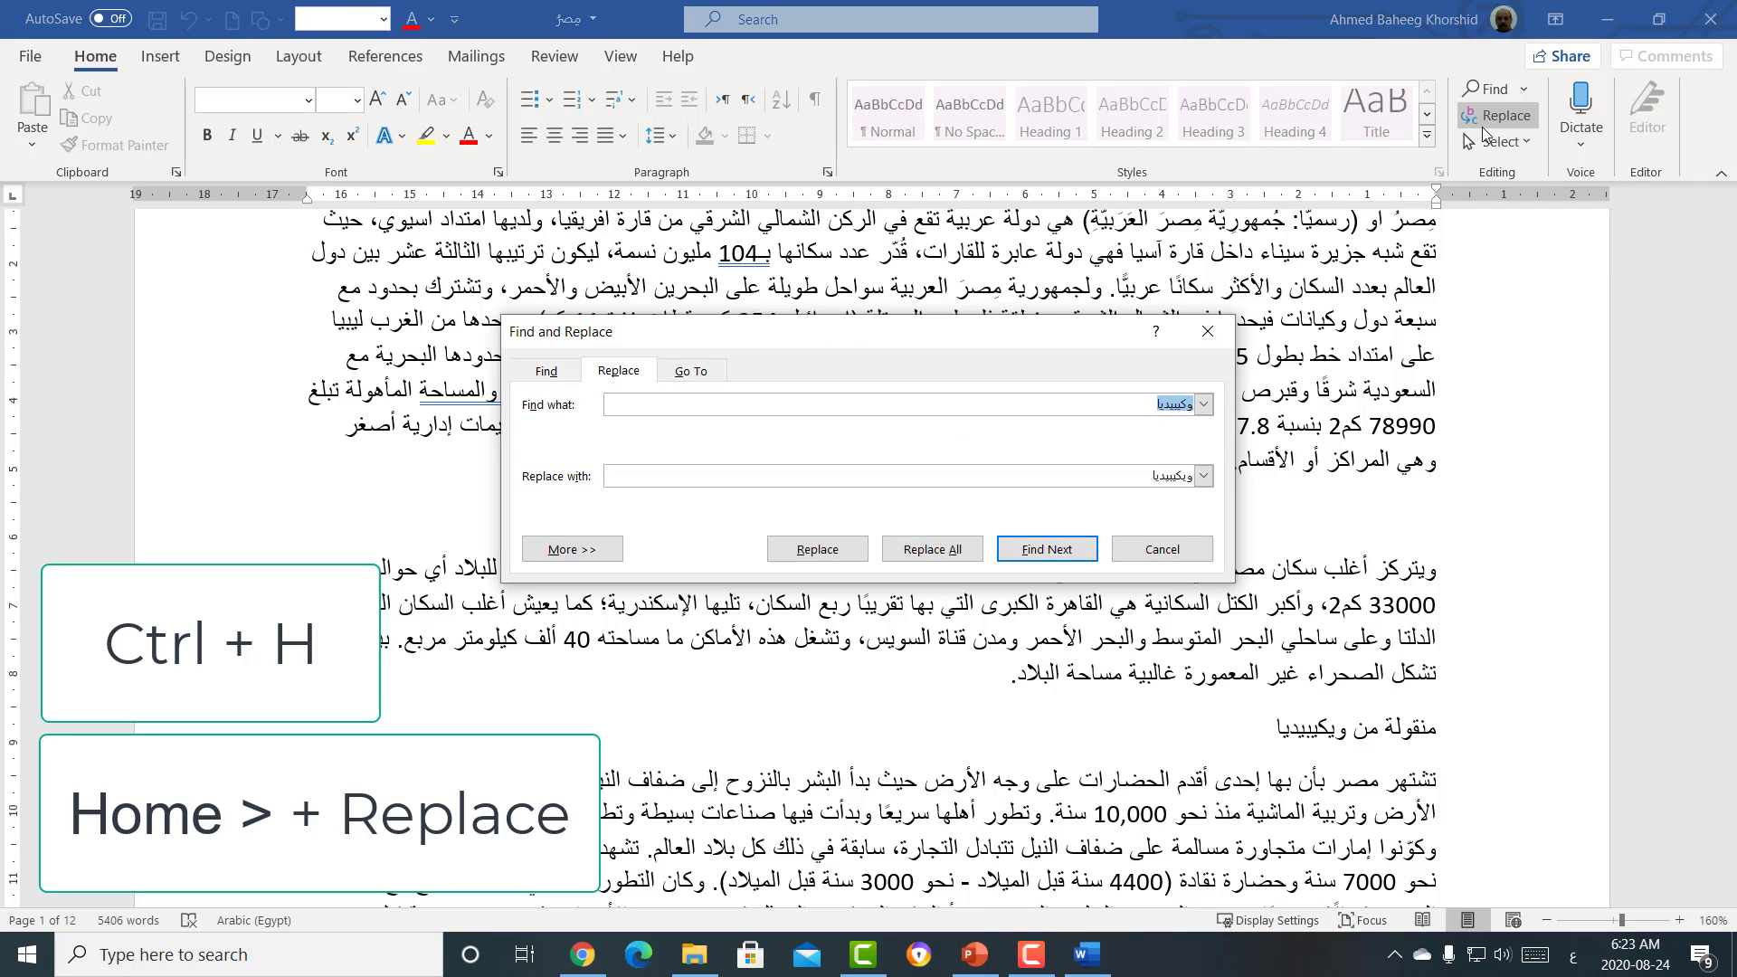
text(ال)
text(بحر ا)
text(لأح)
text(مر)
key(Tab)
text(ال)
text(بحــ)
text(ر الأ)
text(حم)
text(ر)
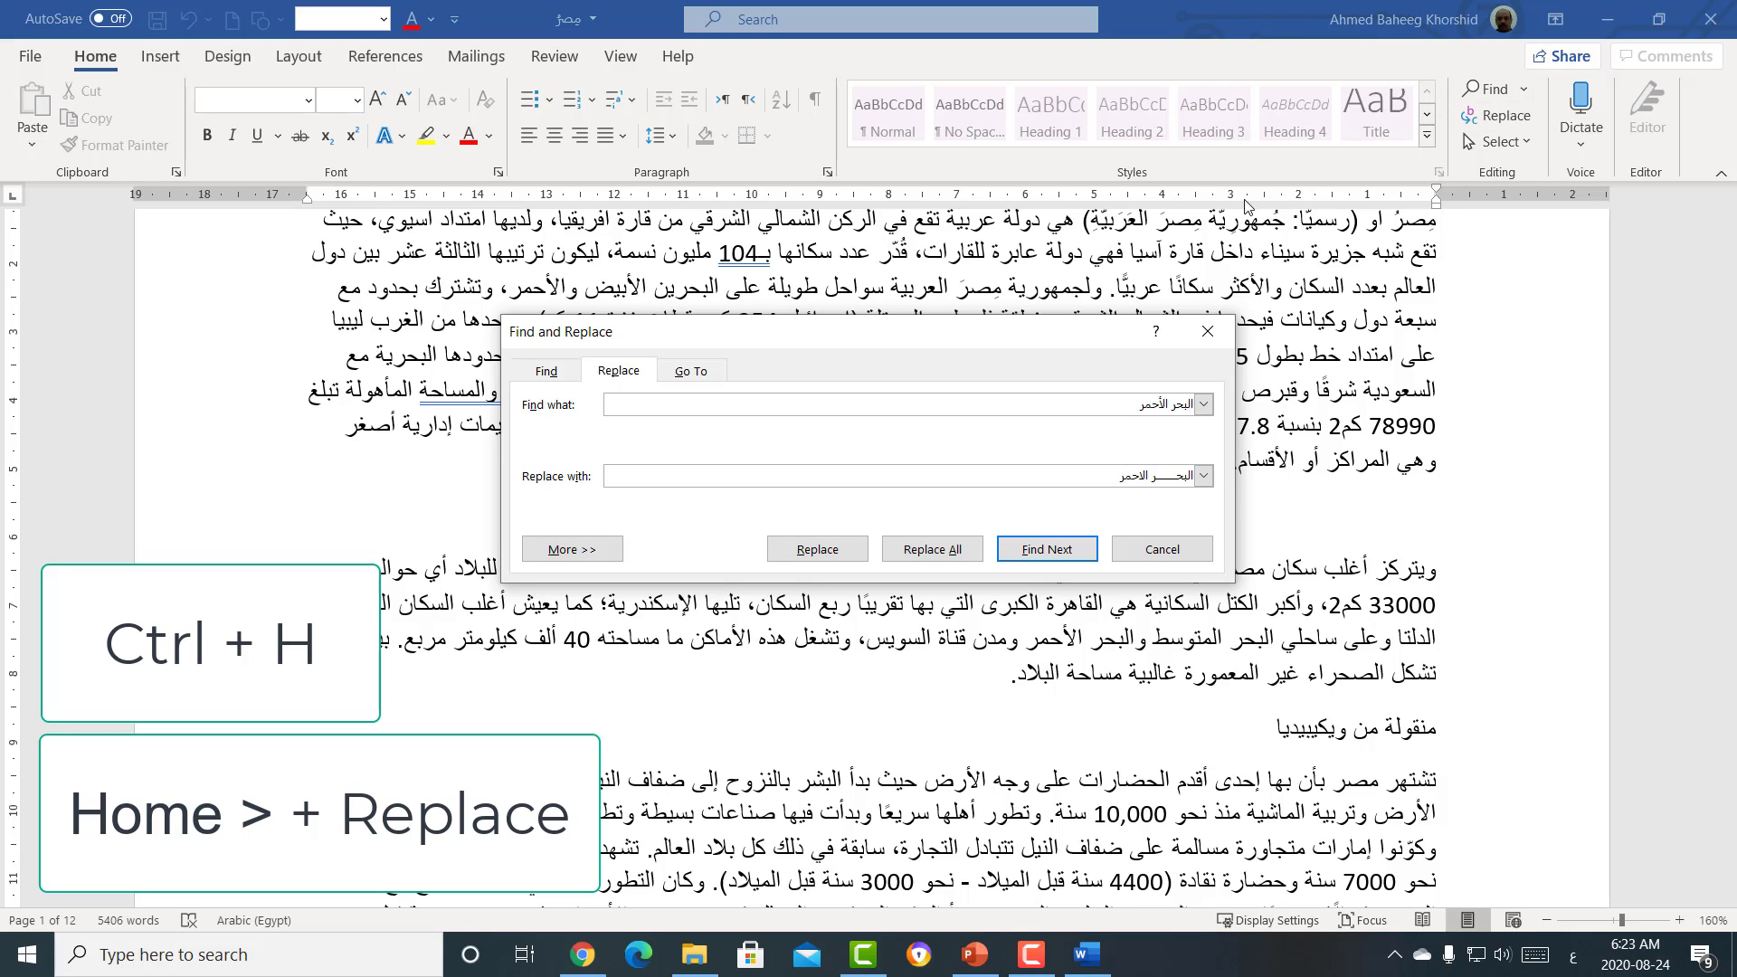
click(955, 556)
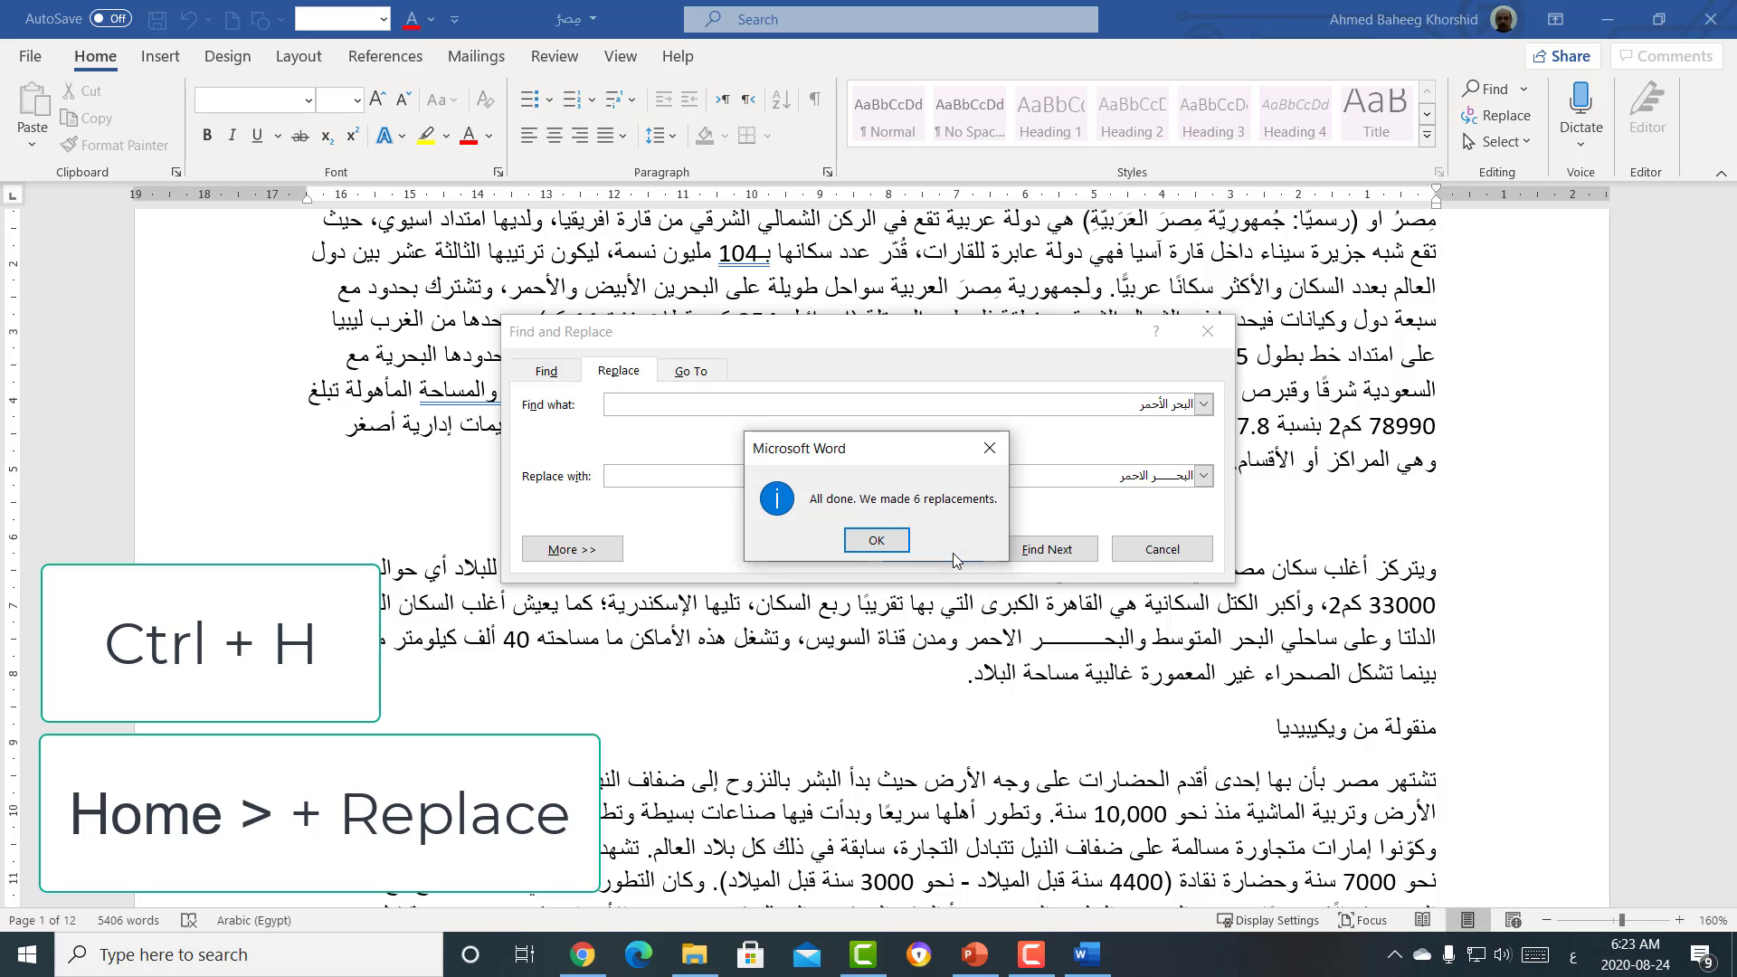
click(876, 540)
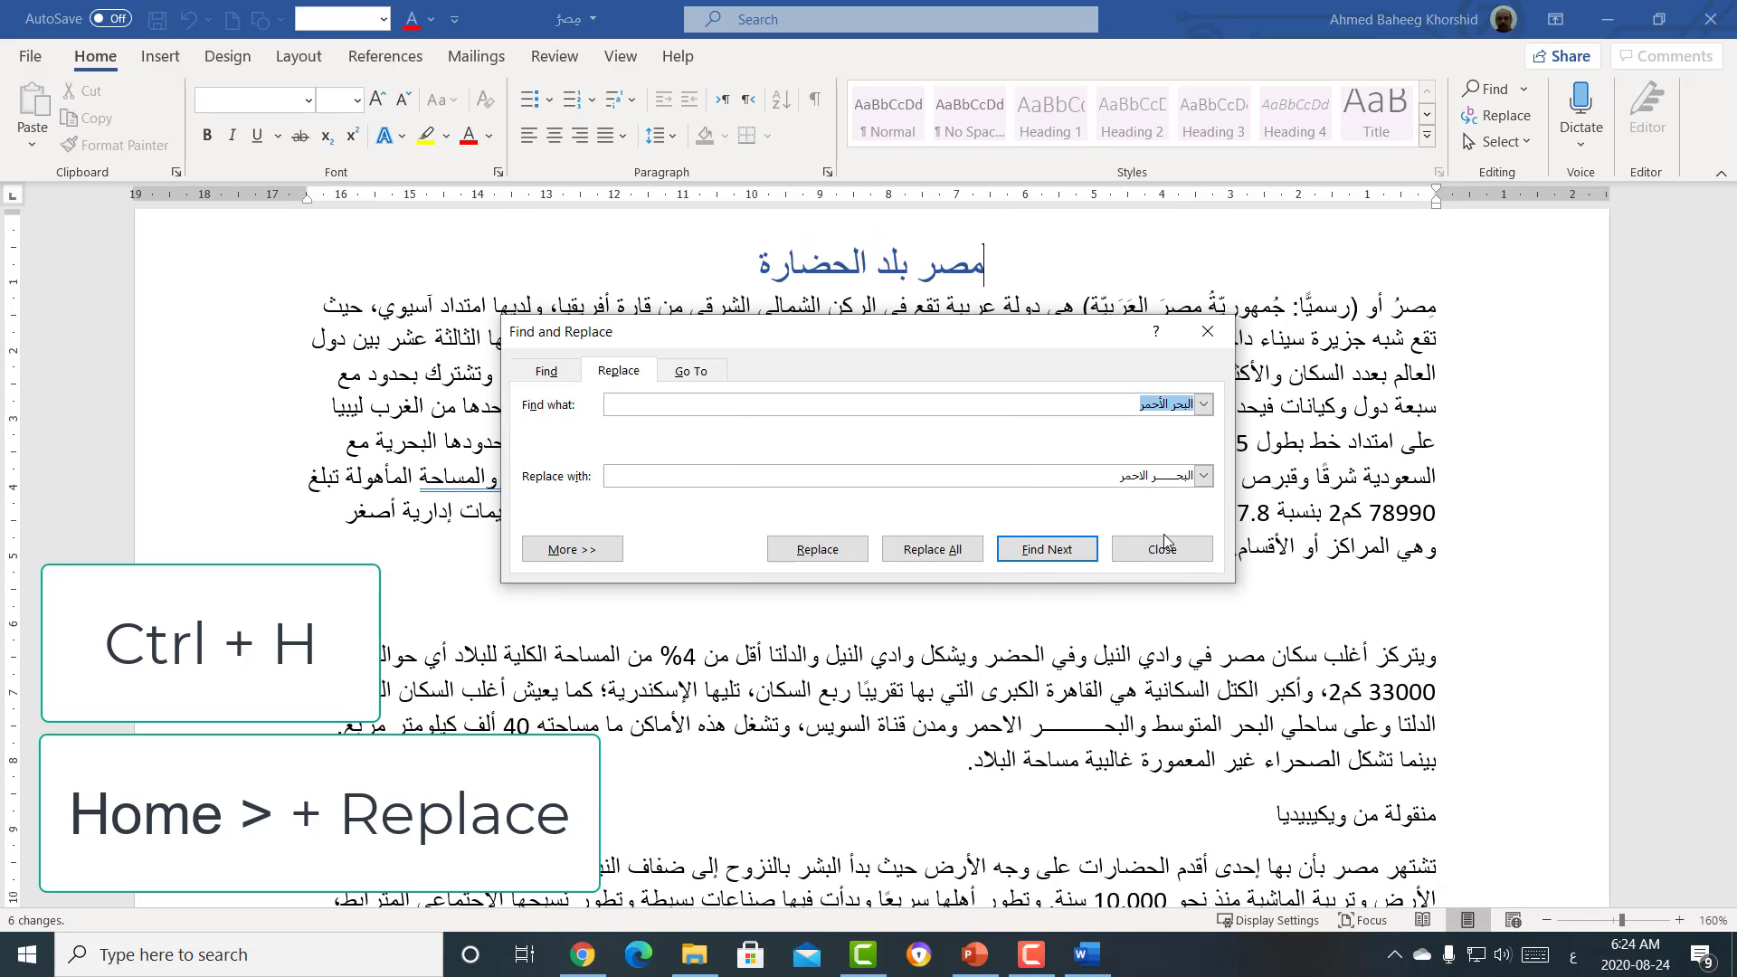
click(1162, 549)
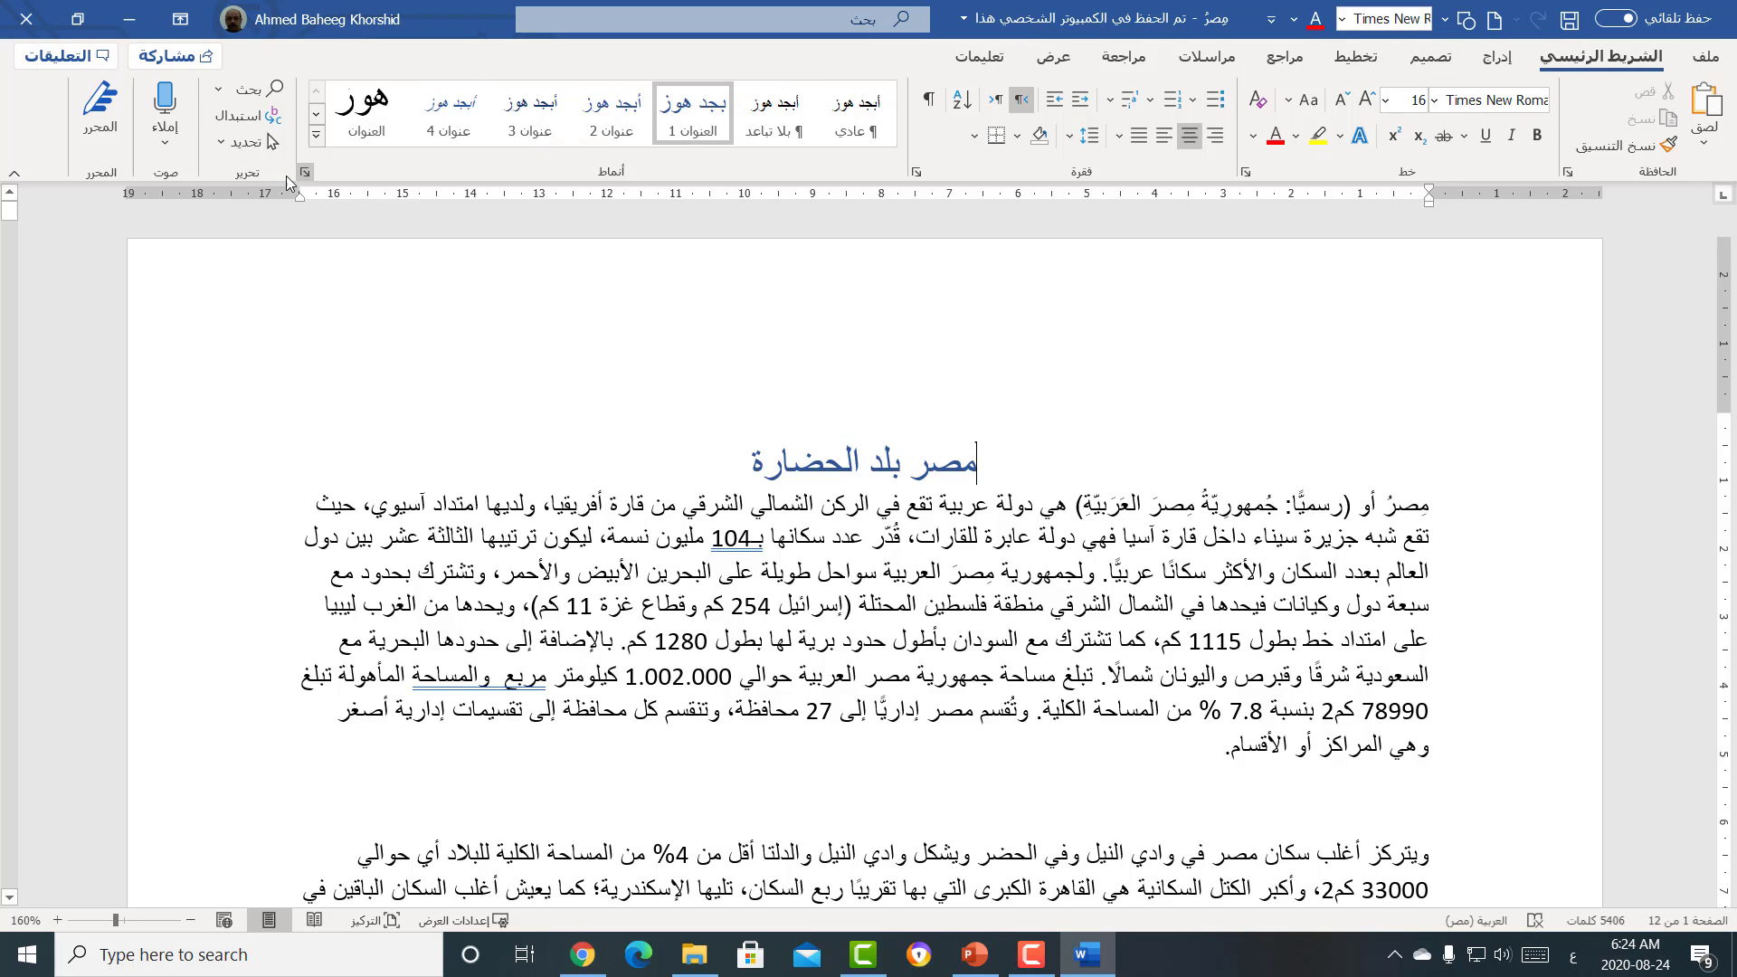
Step: In the Arabic interface, replace all 'وكيبيديا' with 'ويكيبيديا' and close the window
click(237, 126)
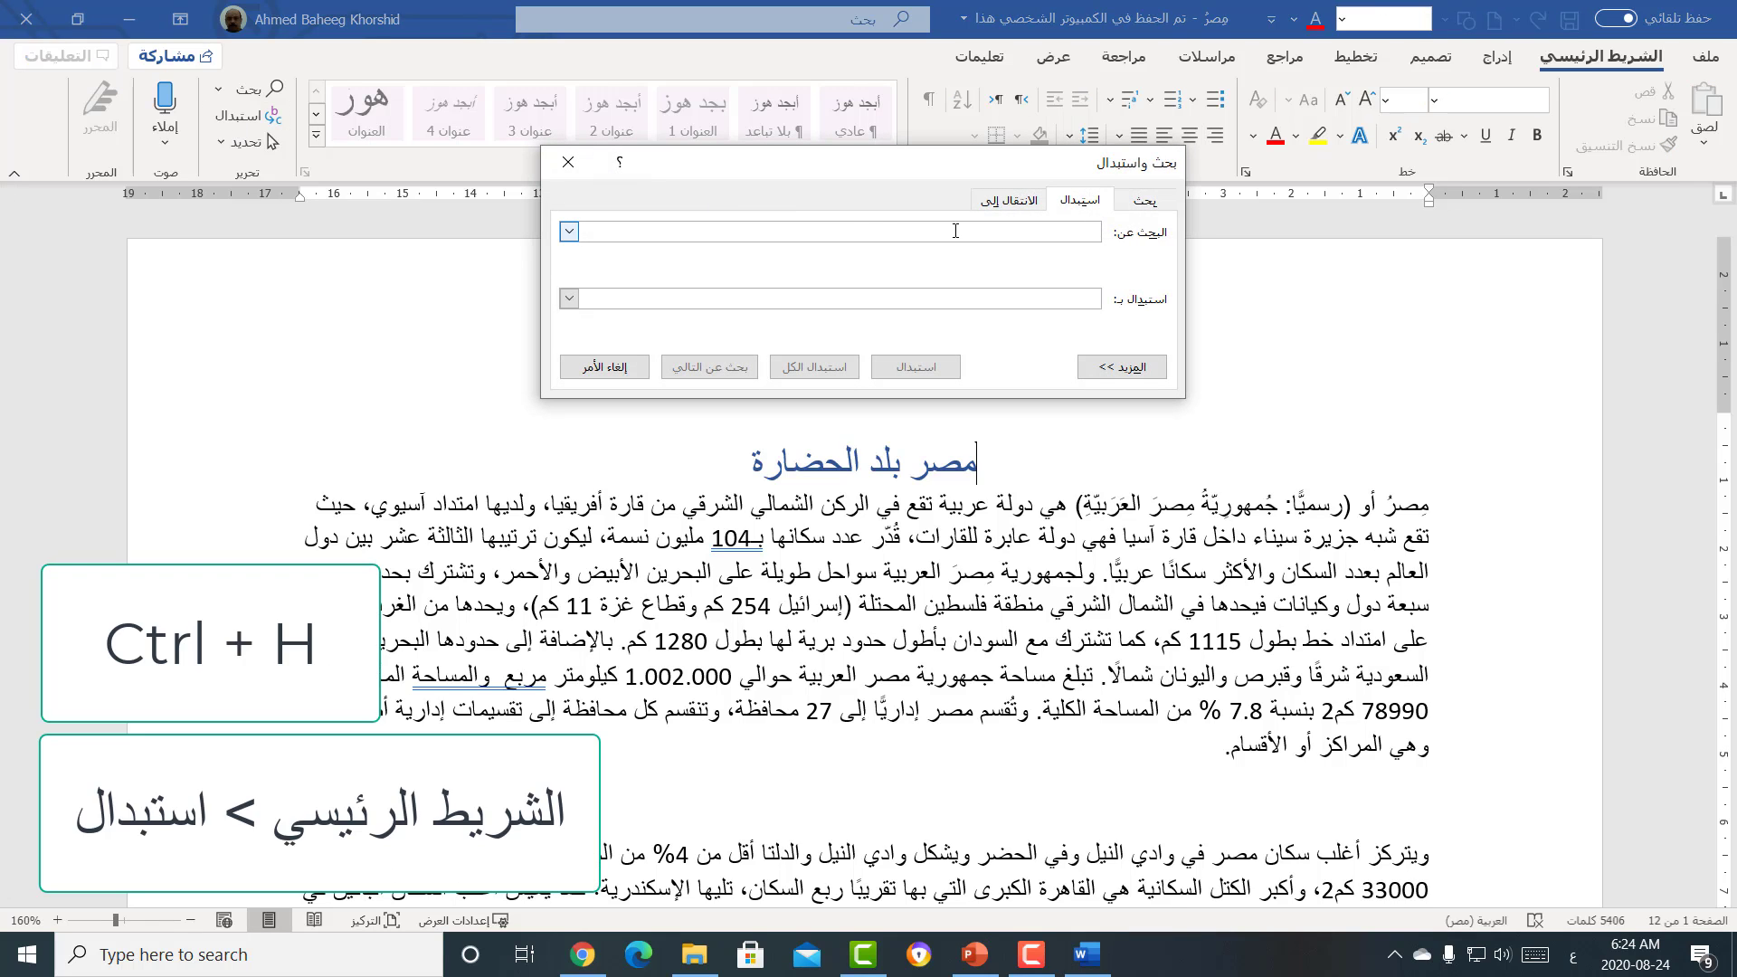
text(م)
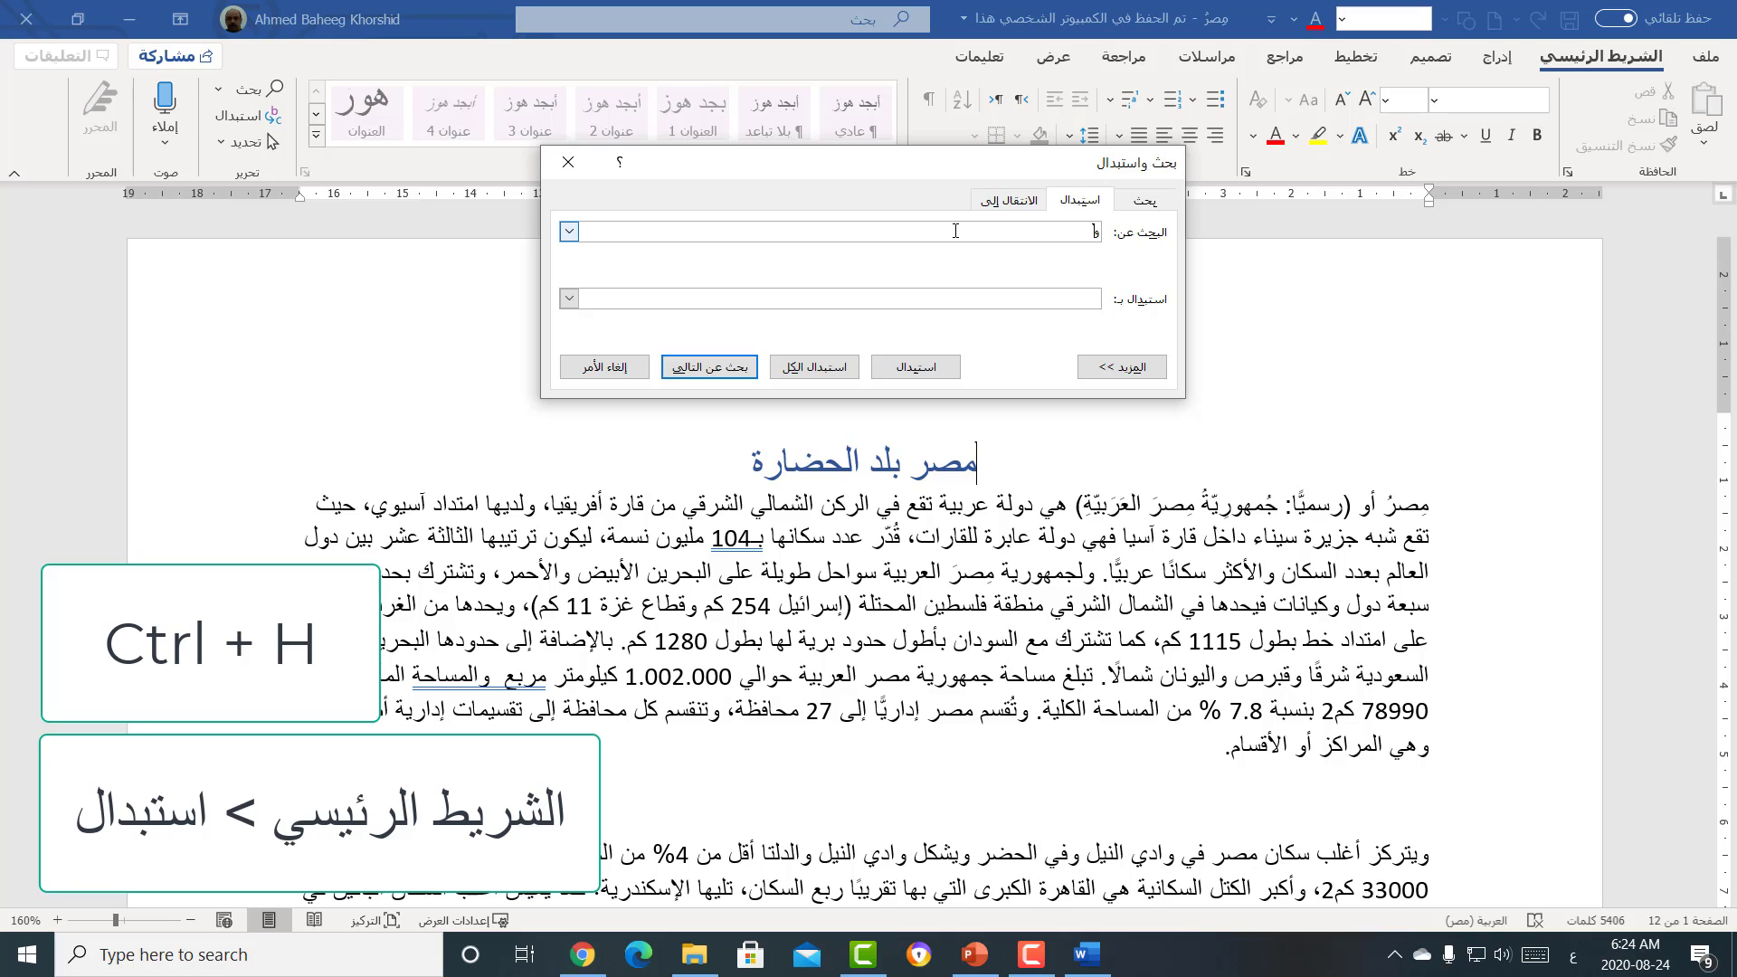
text(يكي)
text(بيديا)
click(1039, 301)
text(يكي)
text(بيديا)
click(802, 373)
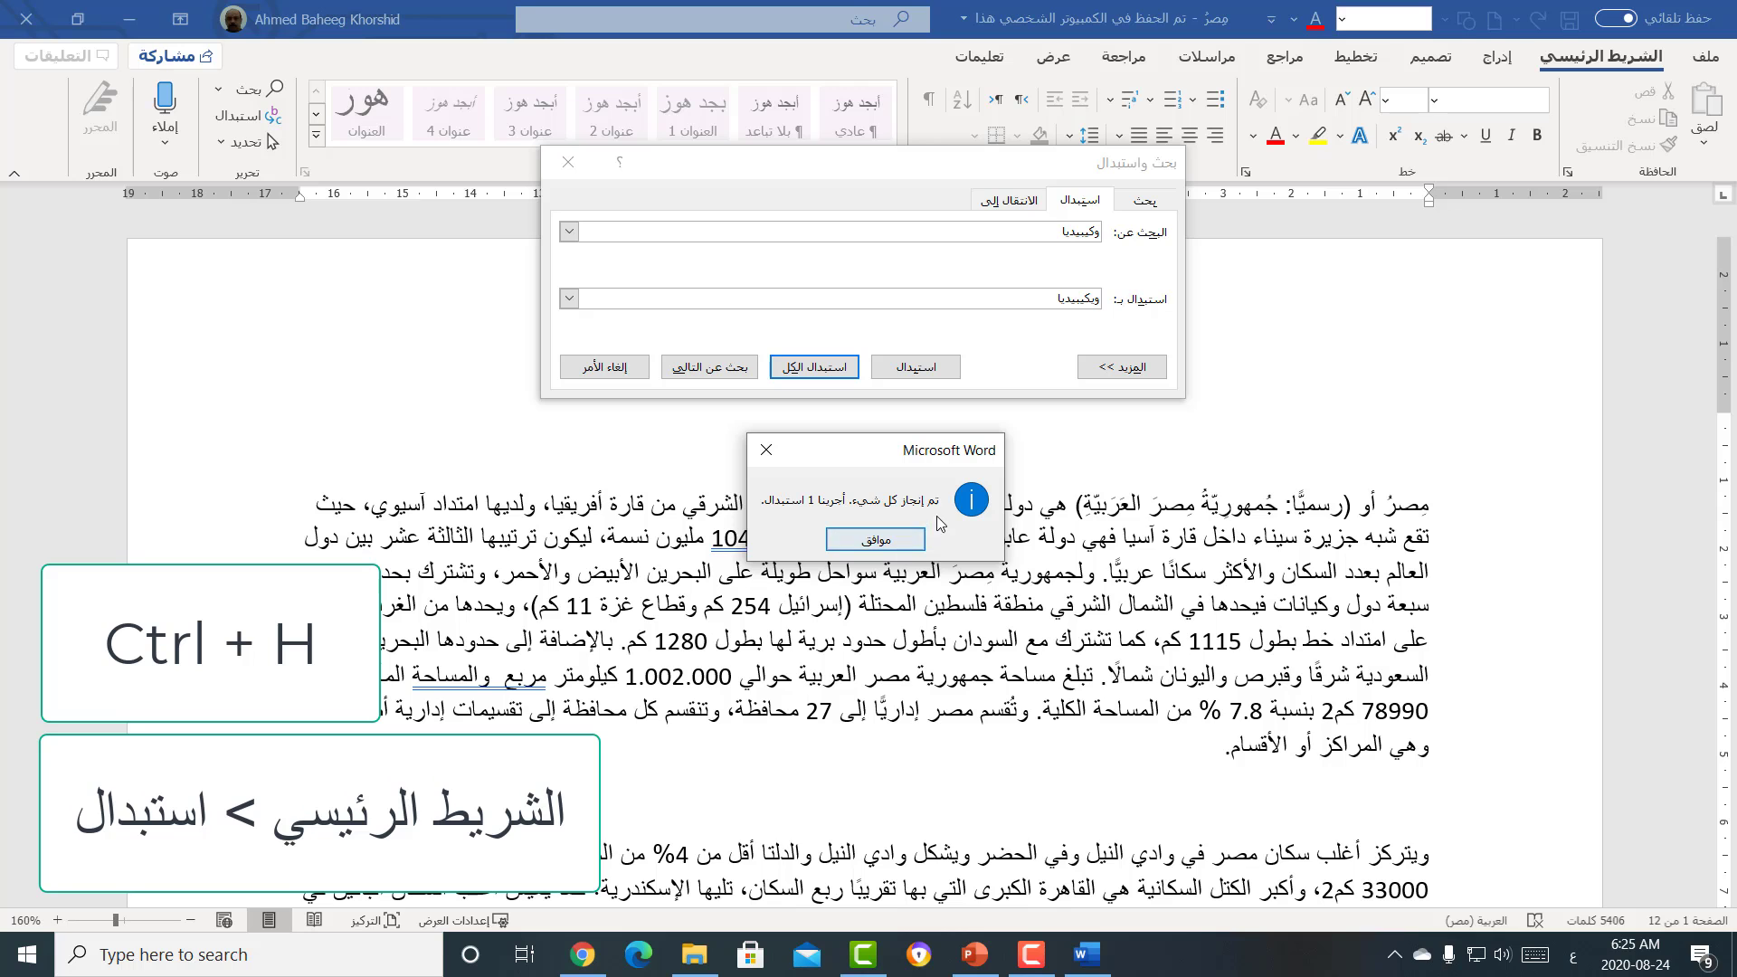
click(875, 540)
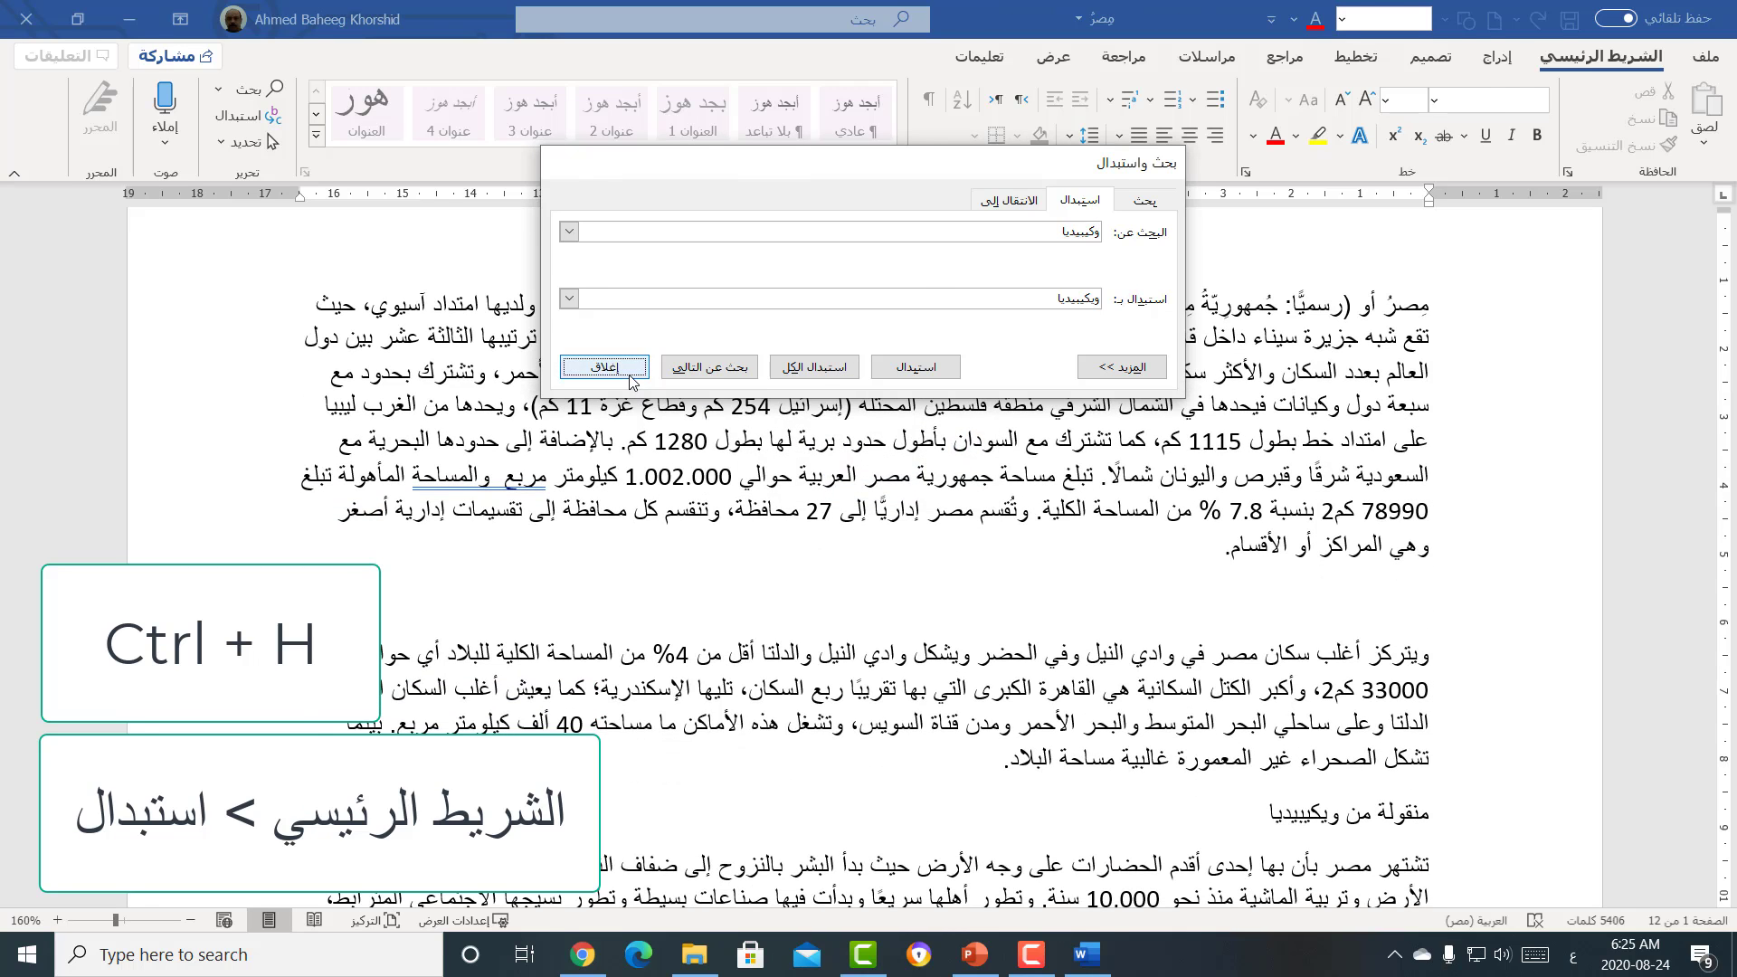
click(631, 376)
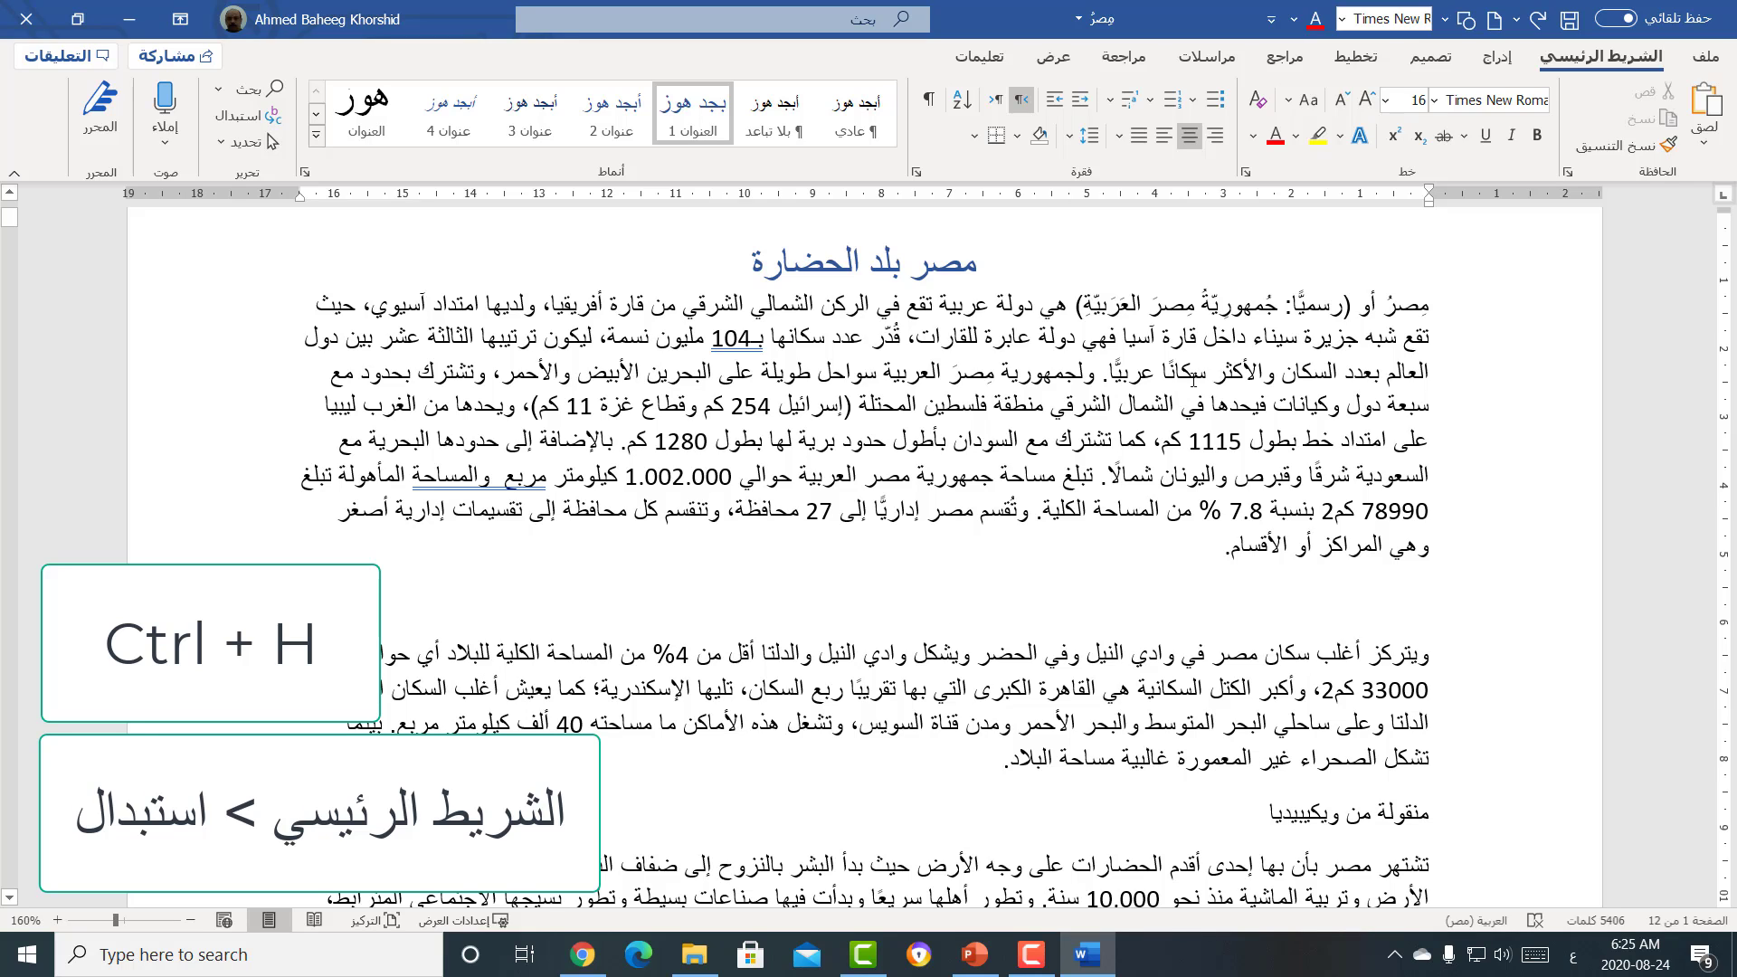